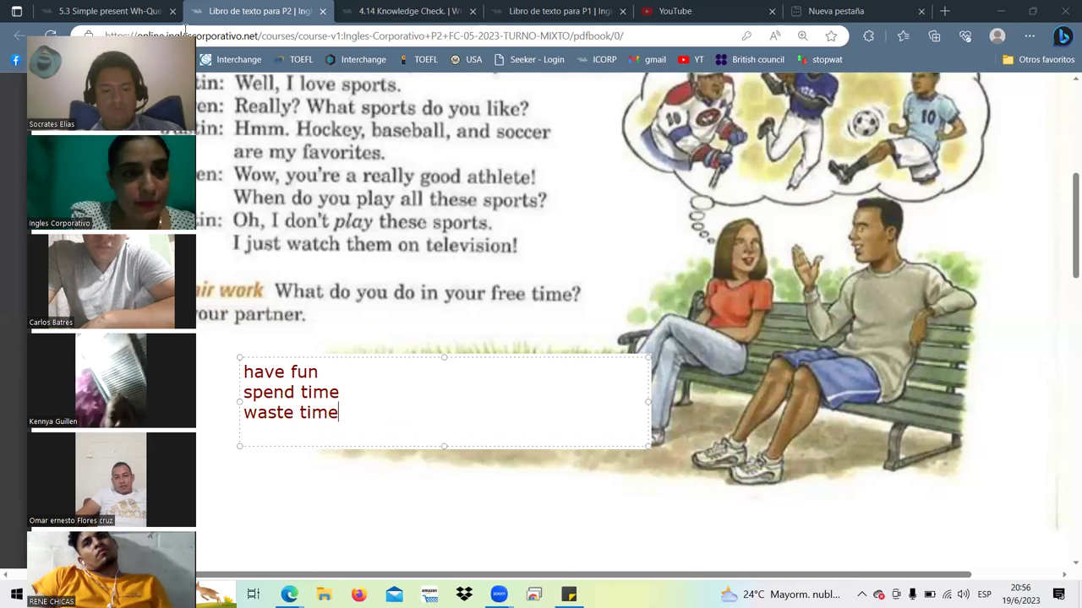
Remove the text note "have fun, spend time, waste time" from the textbook page by undoing it.
key(ctrl+z)
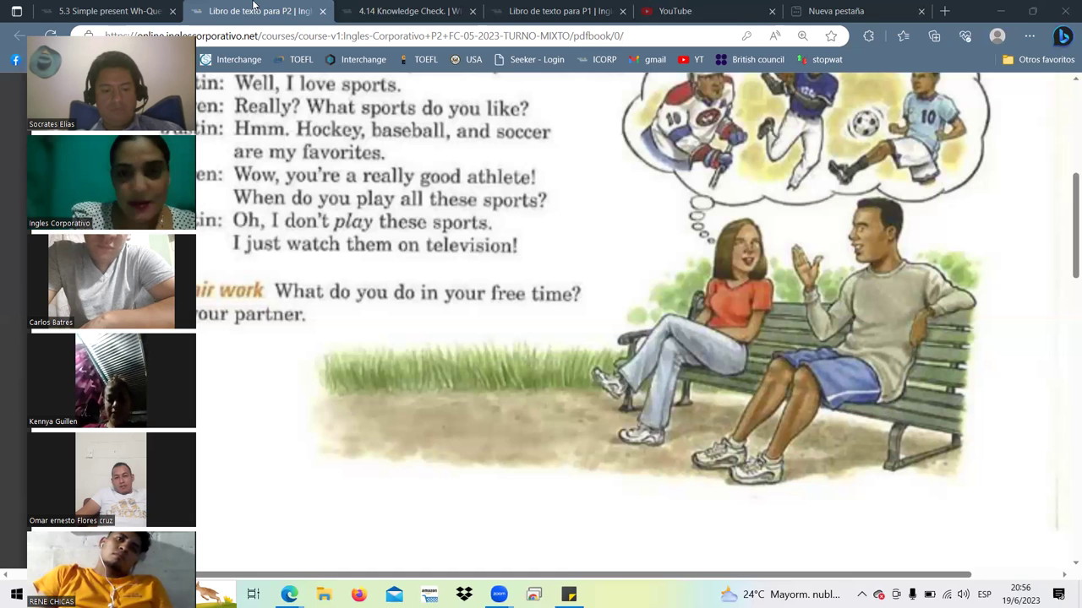
key(ctrl+y)
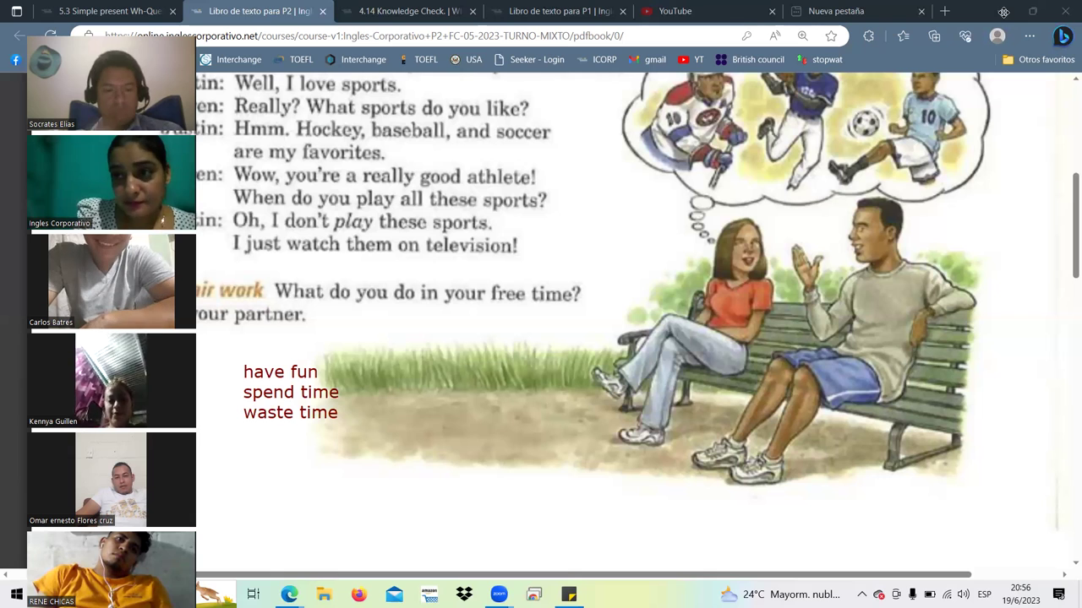
key(ctrl+z)
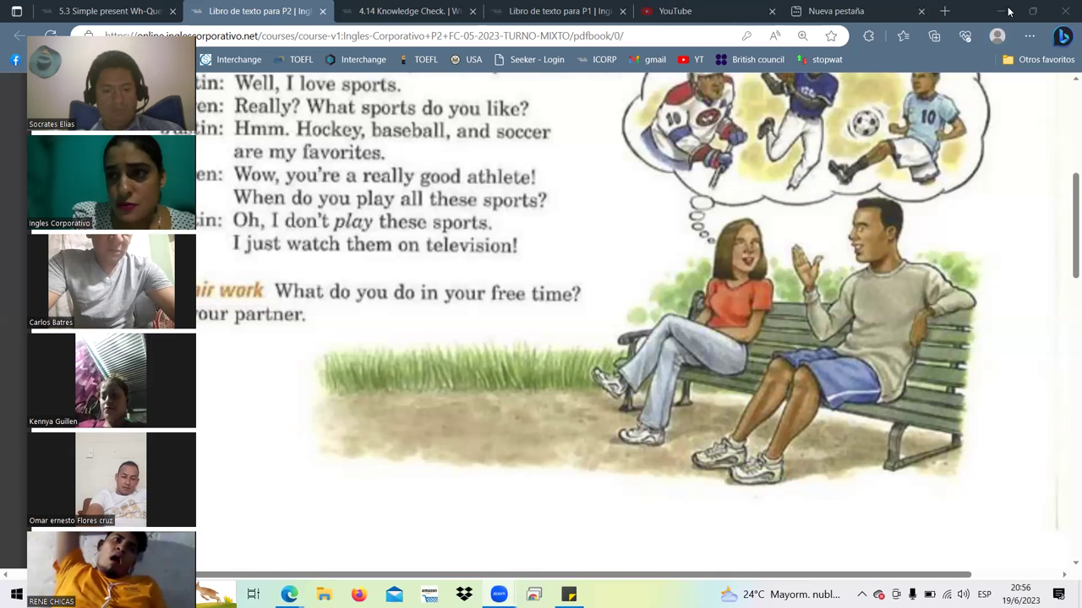
Switch to the browser window with the attendance spreadsheet and go to the May and June attendance columns of sheet P2-12-TURNO-B-C-05-23.
key(alt+Tab)
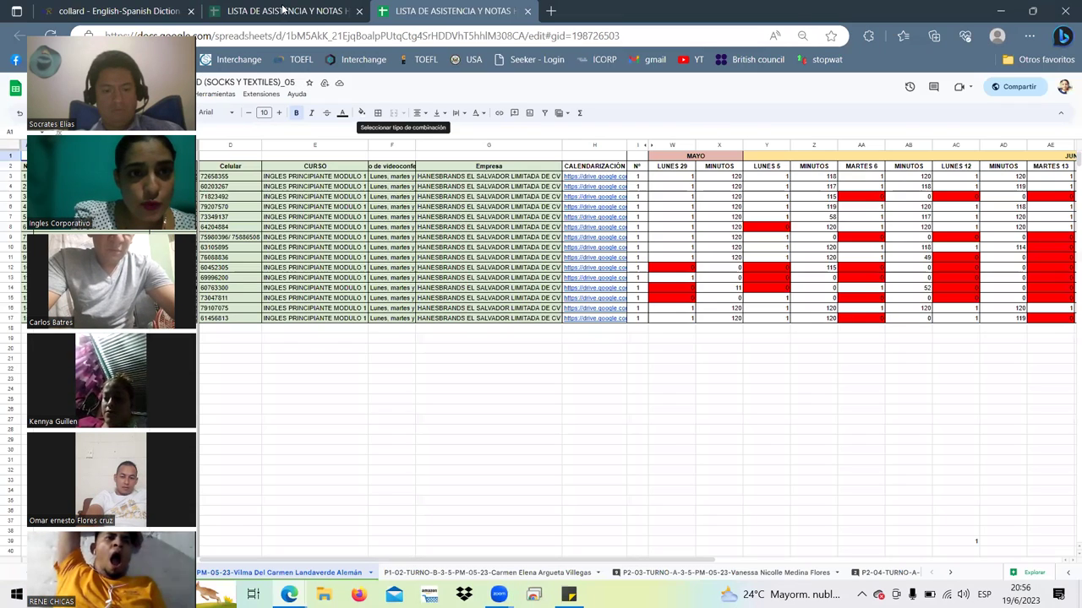
click(283, 10)
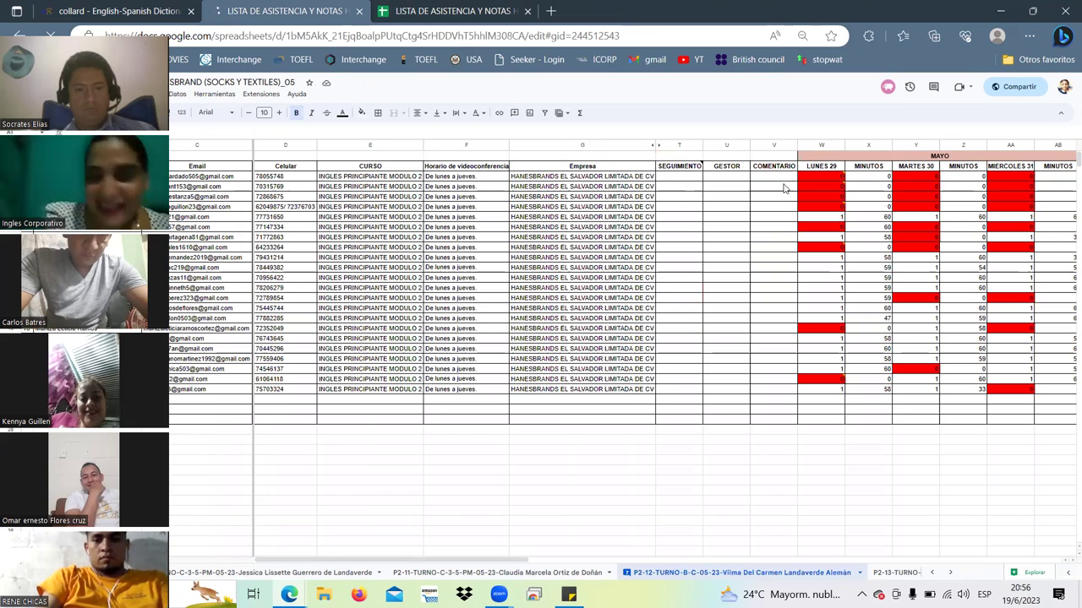
click(1065, 171)
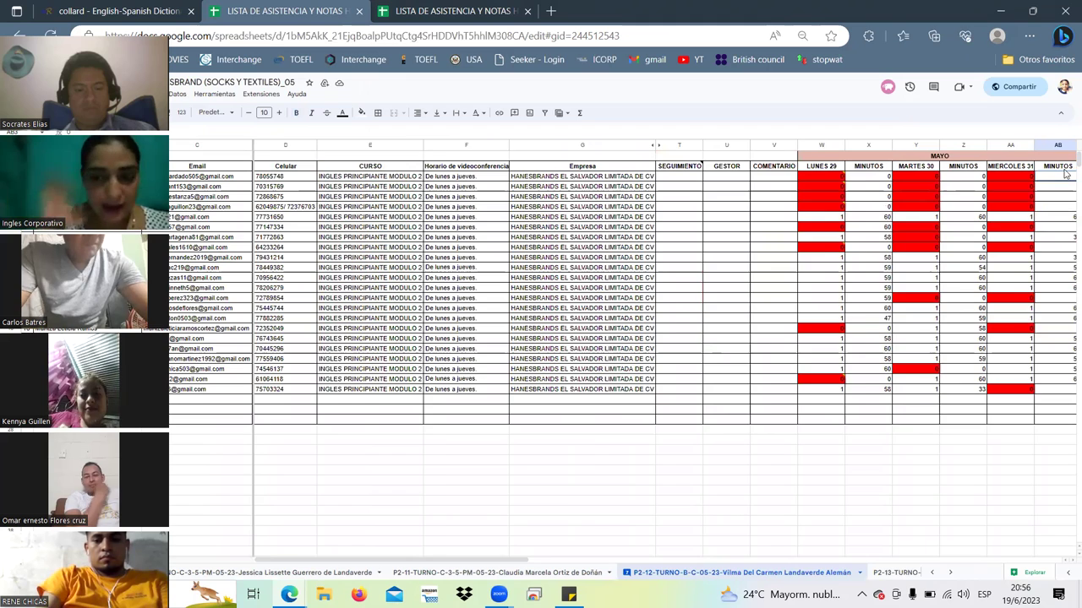
key(Right)
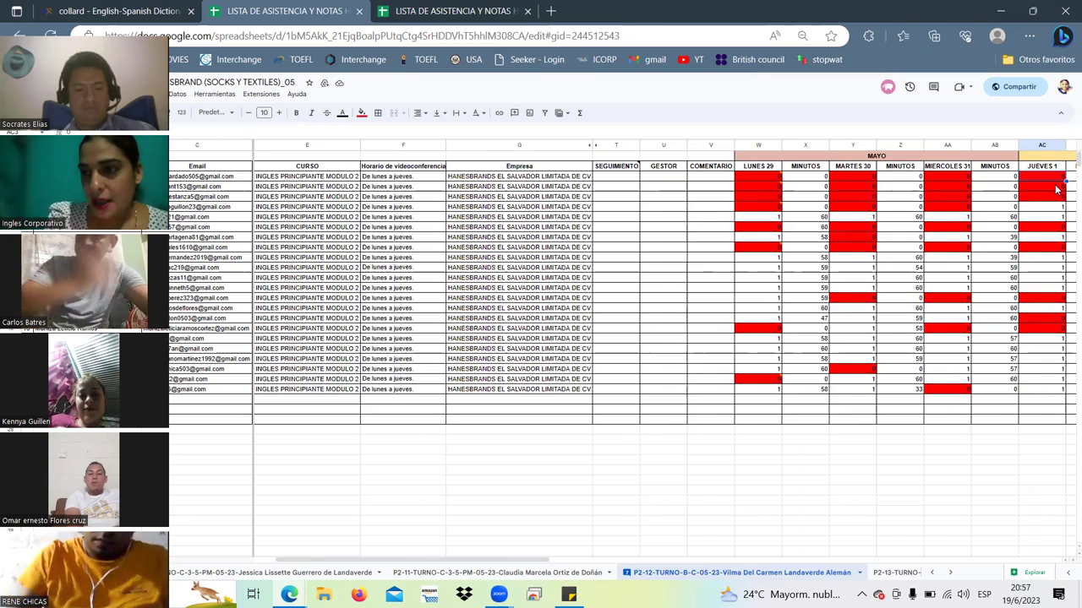
click(1068, 176)
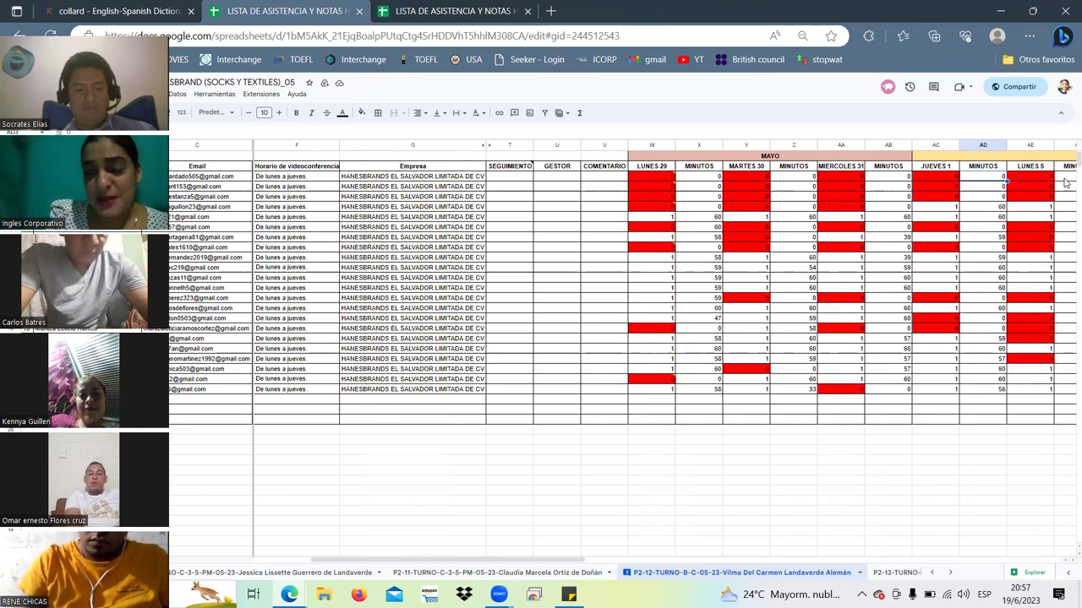
click(1065, 182)
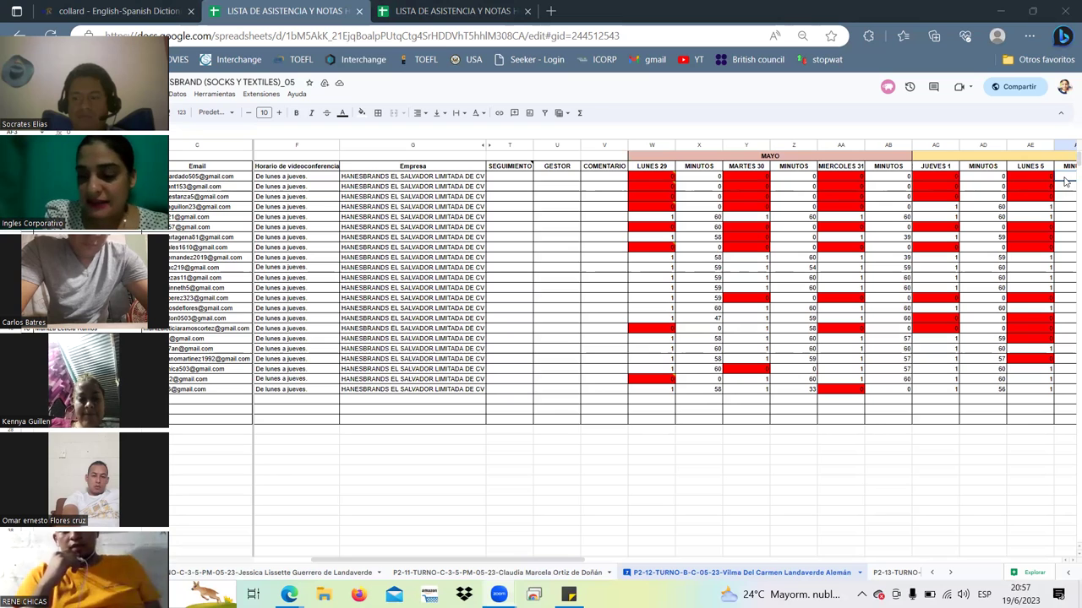
scroll(1064, 180, right, 3)
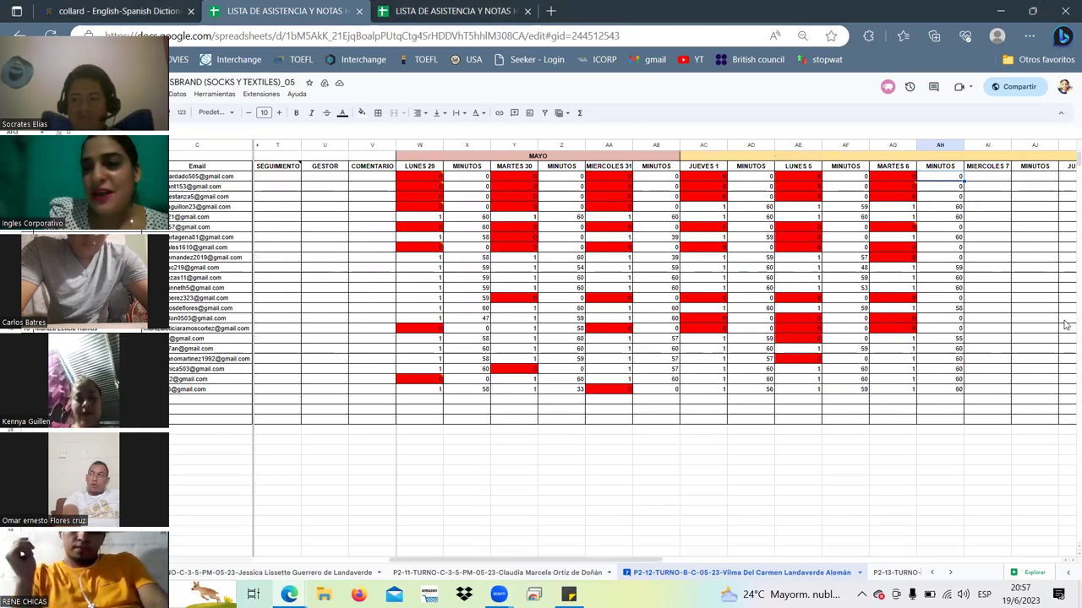
click(1001, 178)
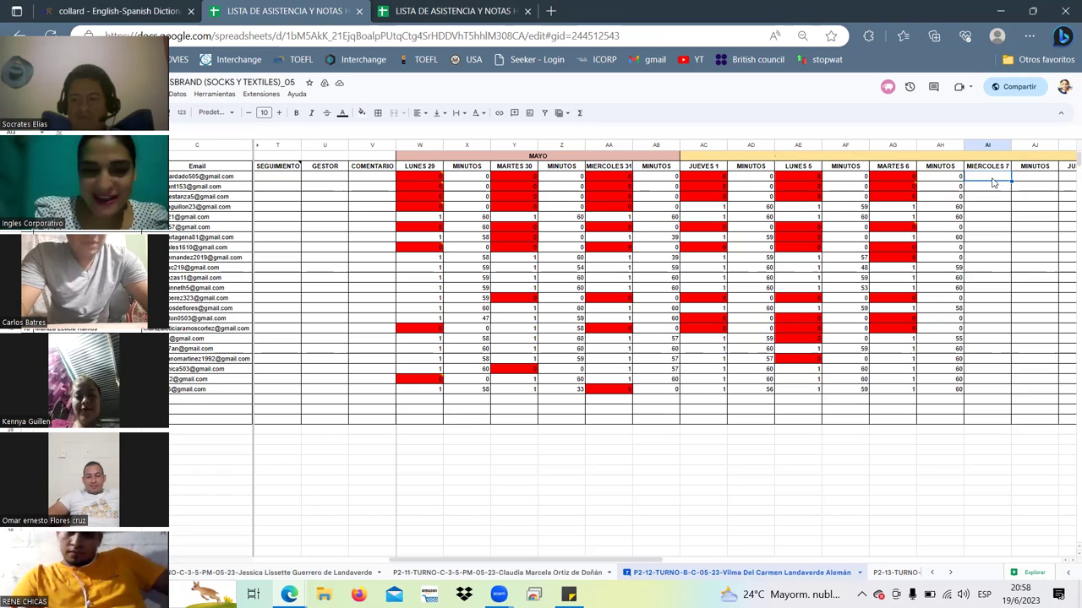
Review the first student's June attendance and minutes from MIERCOLES 7 through Viernes 16, ending on the LUNES 19 cell AW3.
key(Right)
key(Right)
key(Right)
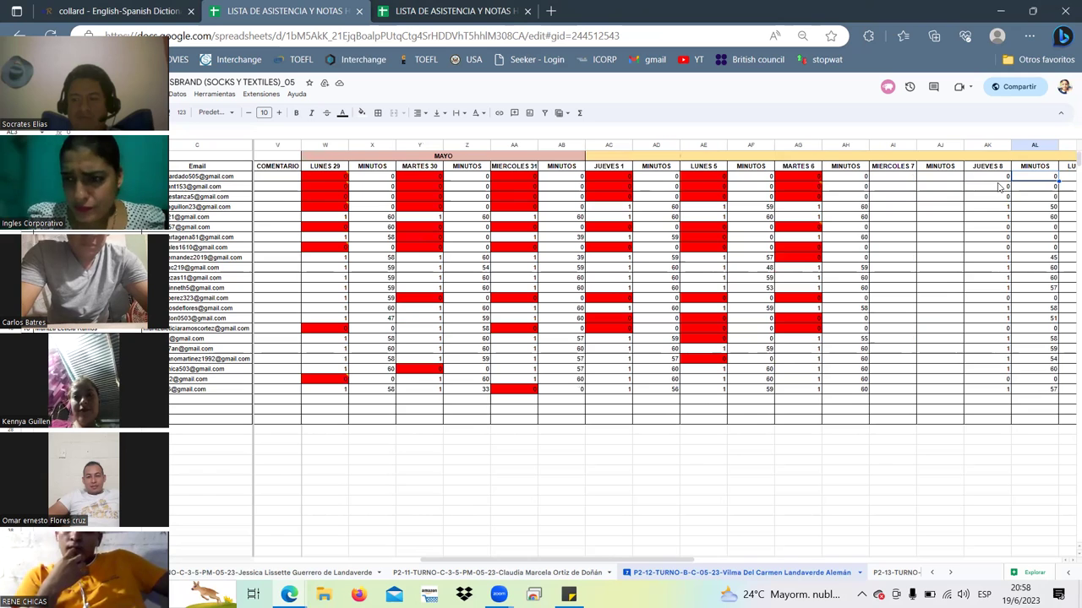
key(Right)
key(Right)
key(Right)
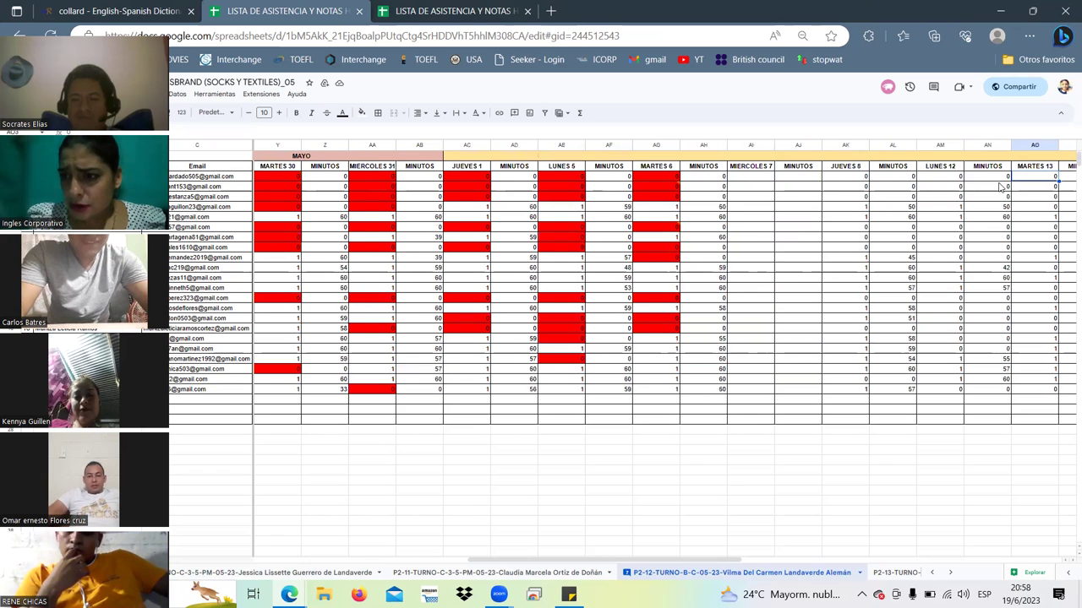
key(Right)
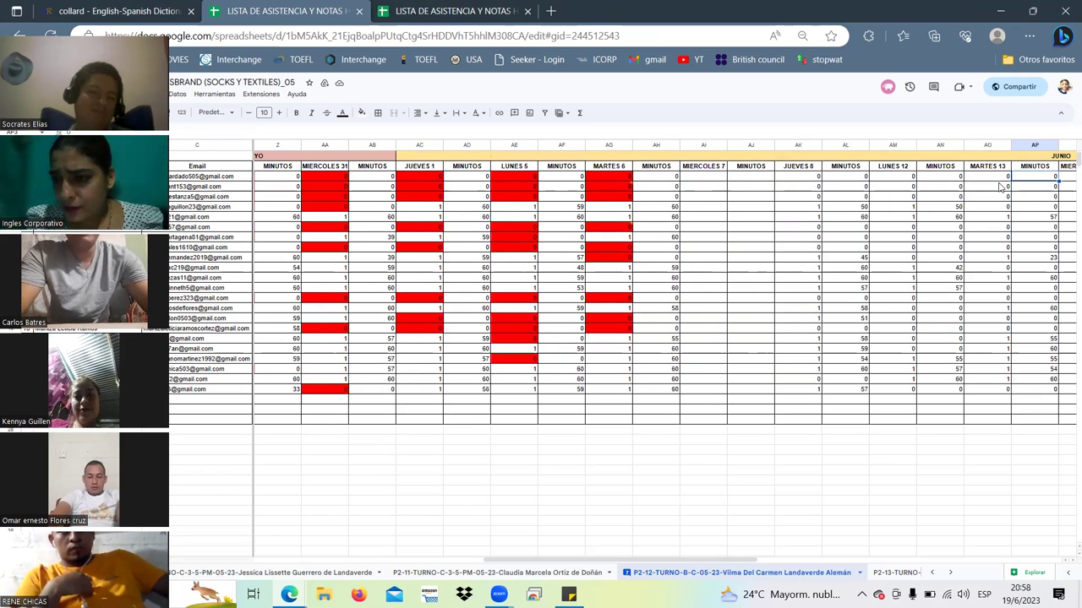
key(Right)
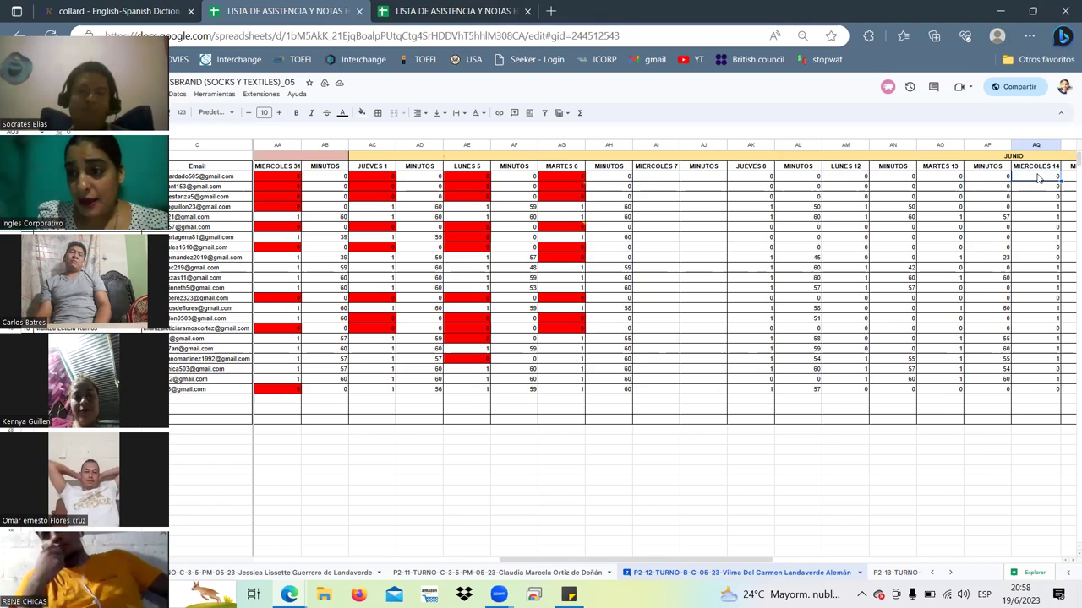
key(Right)
key(Right)
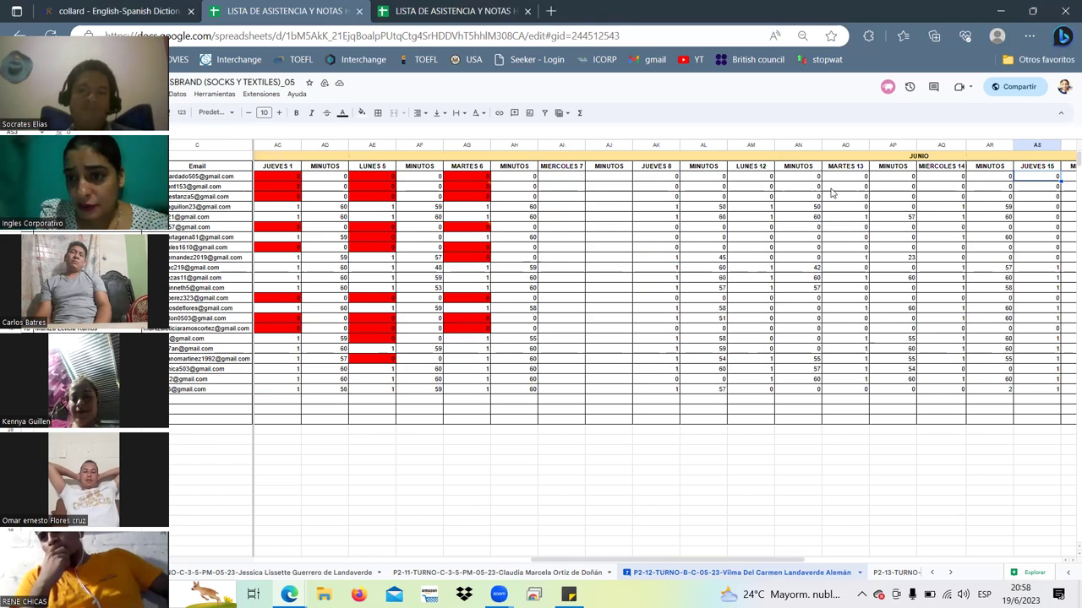
key(Left)
key(Left)
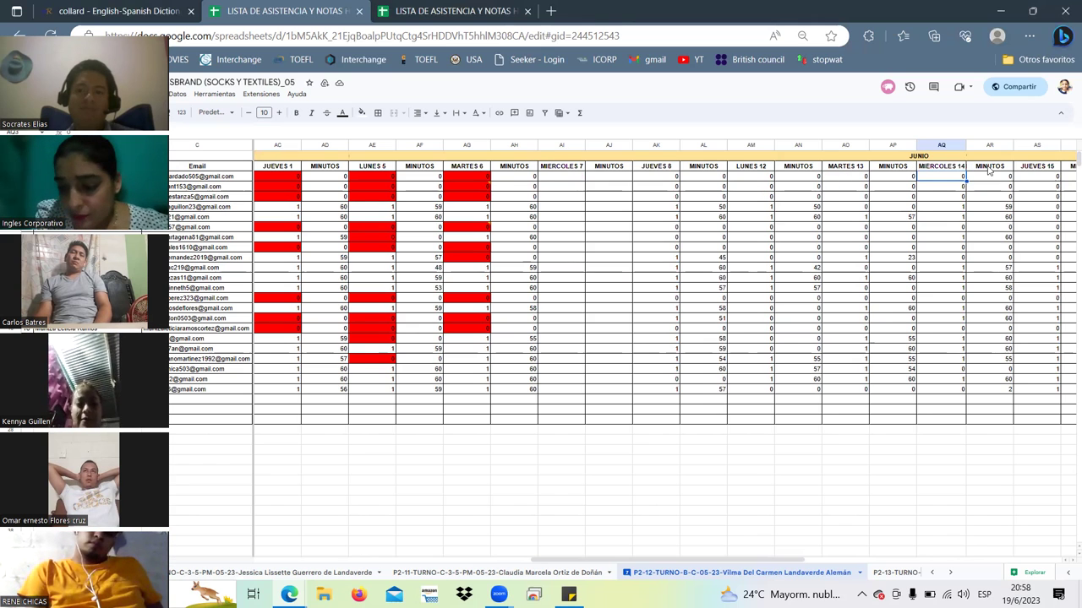
key(Right)
key(Right)
key(Right)
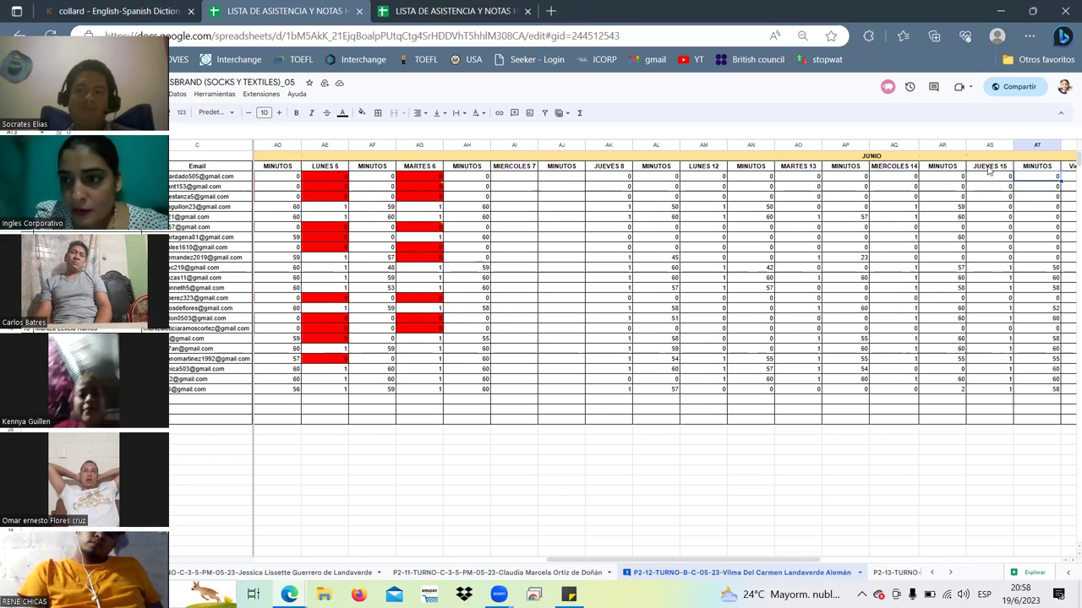
key(Right)
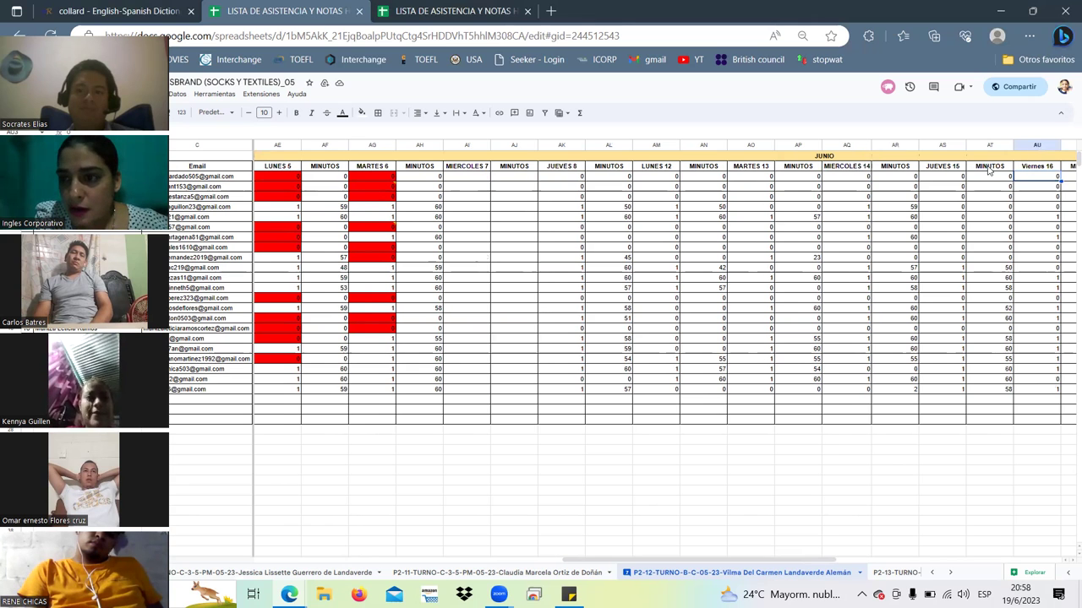
key(Right)
key(Right)
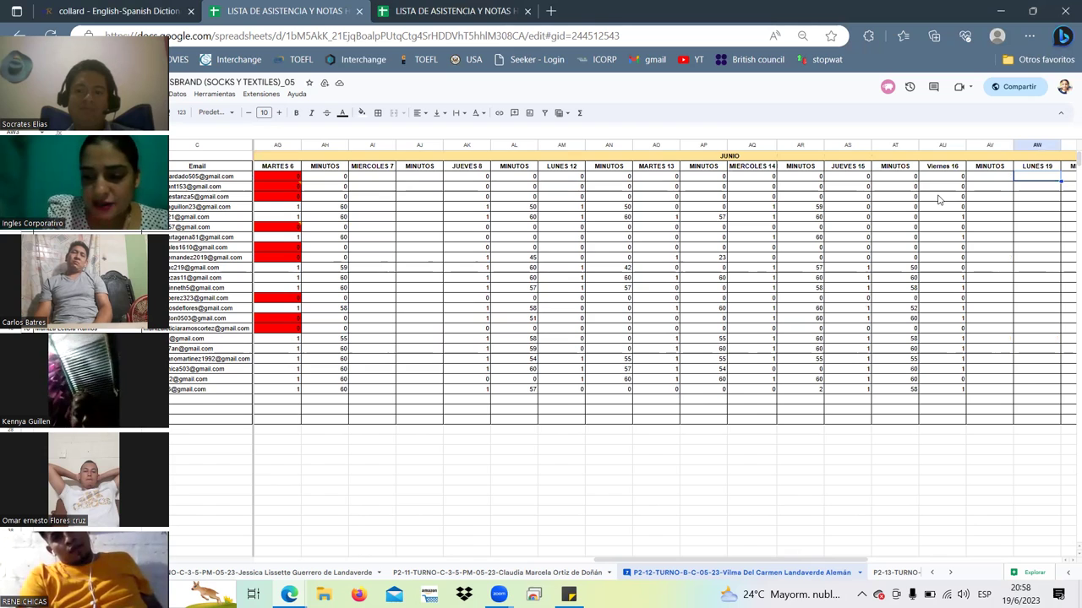
Enter attendance 0 for the first four students under LUNES 19, cells AW3 to AW6.
text(0)
key(Return)
text(0)
key(Return)
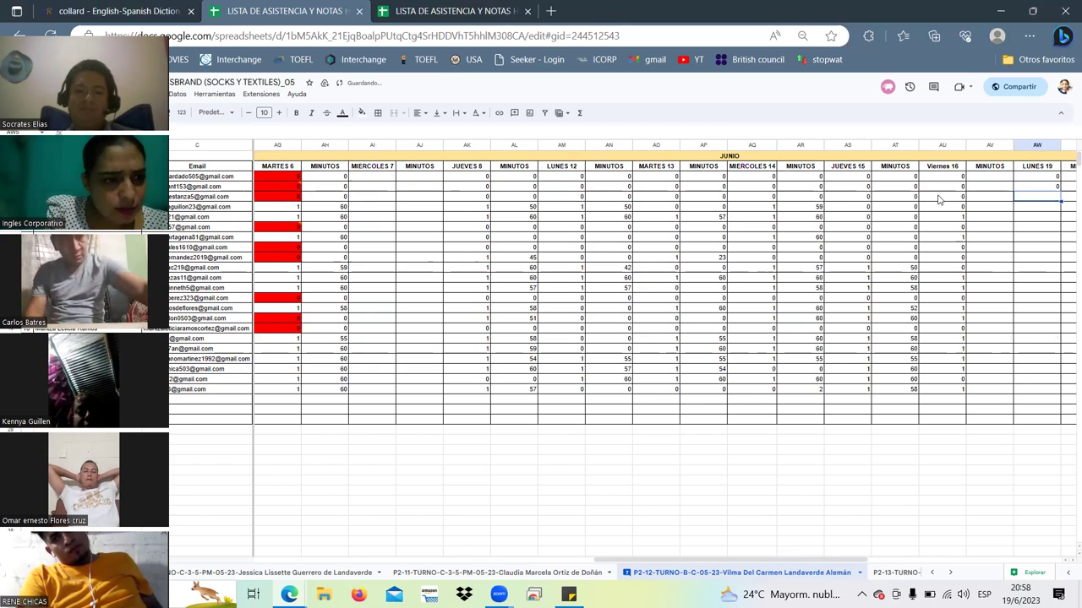
text(0)
key(Return)
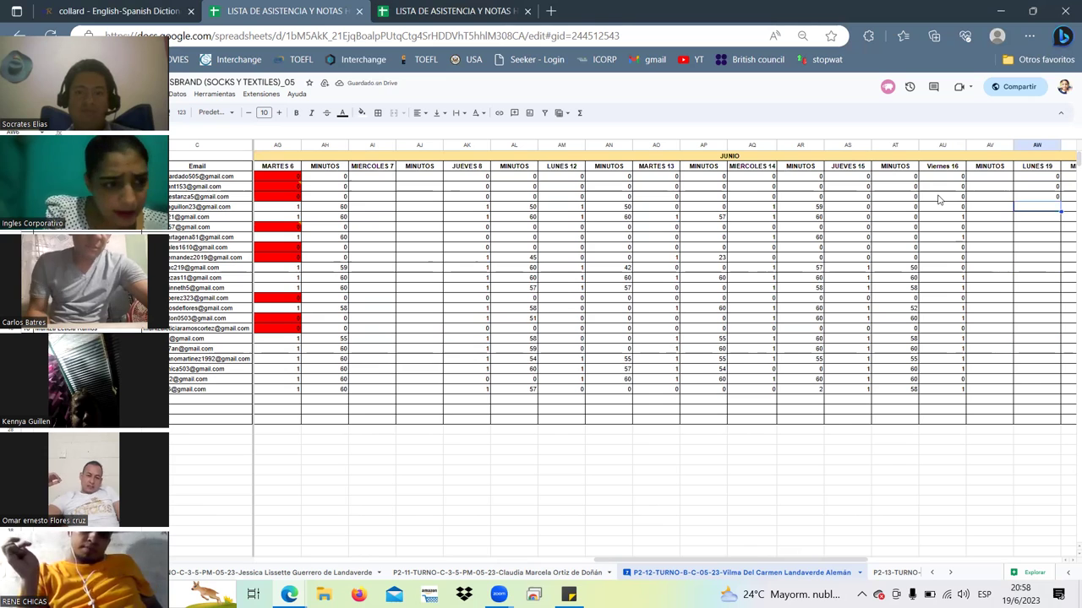
text(0)
key(Return)
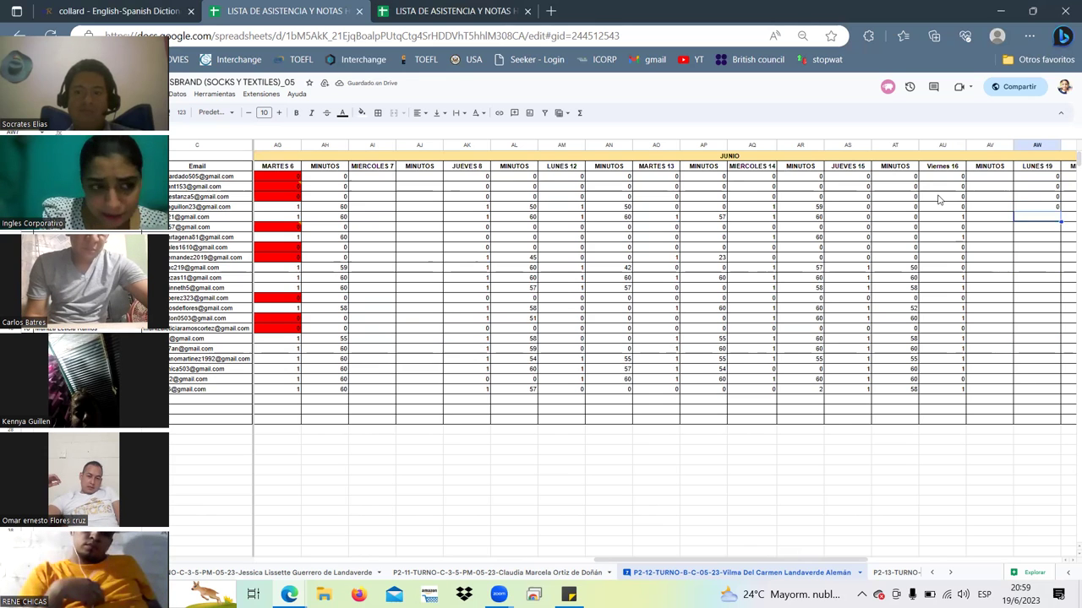
Record LUNES 19 attendance for the next three students as 1, 0 and 1 in cells AW7 to AW9.
text(1)
key(Return)
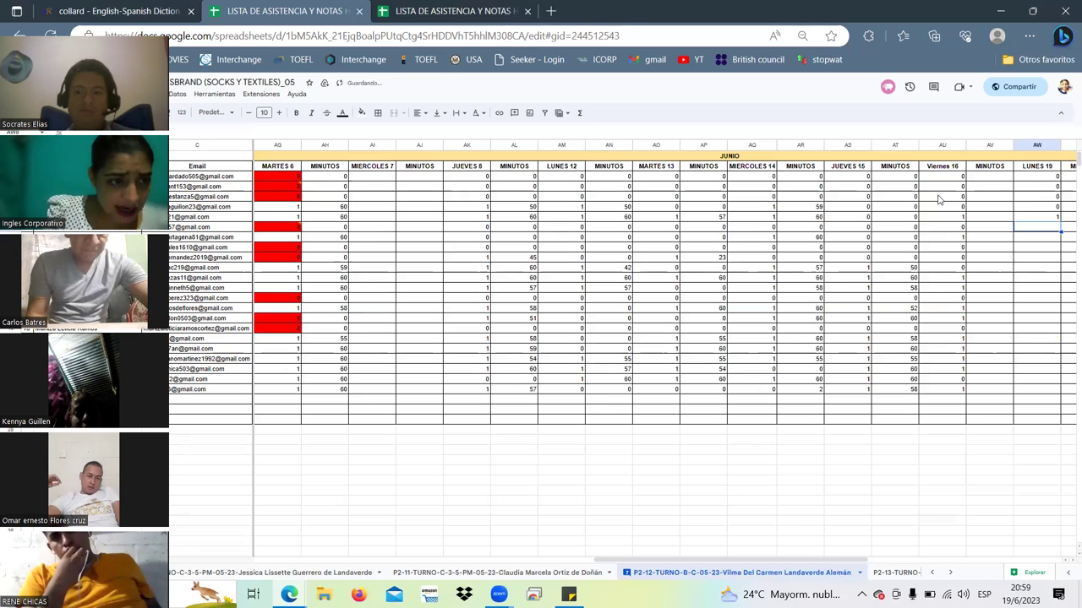
text(0)
key(Return)
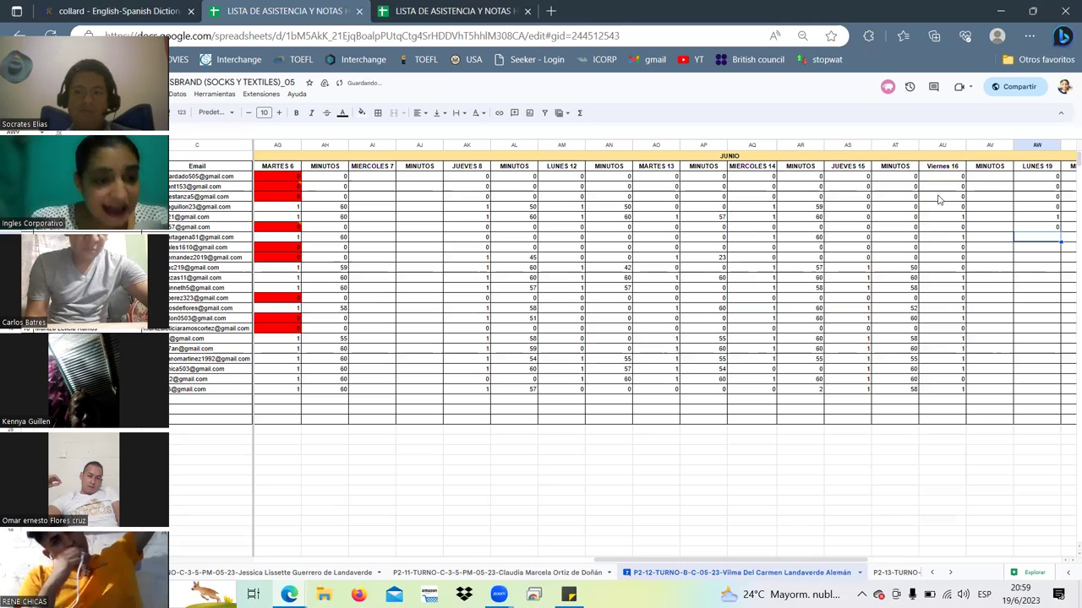
text(1)
key(Return)
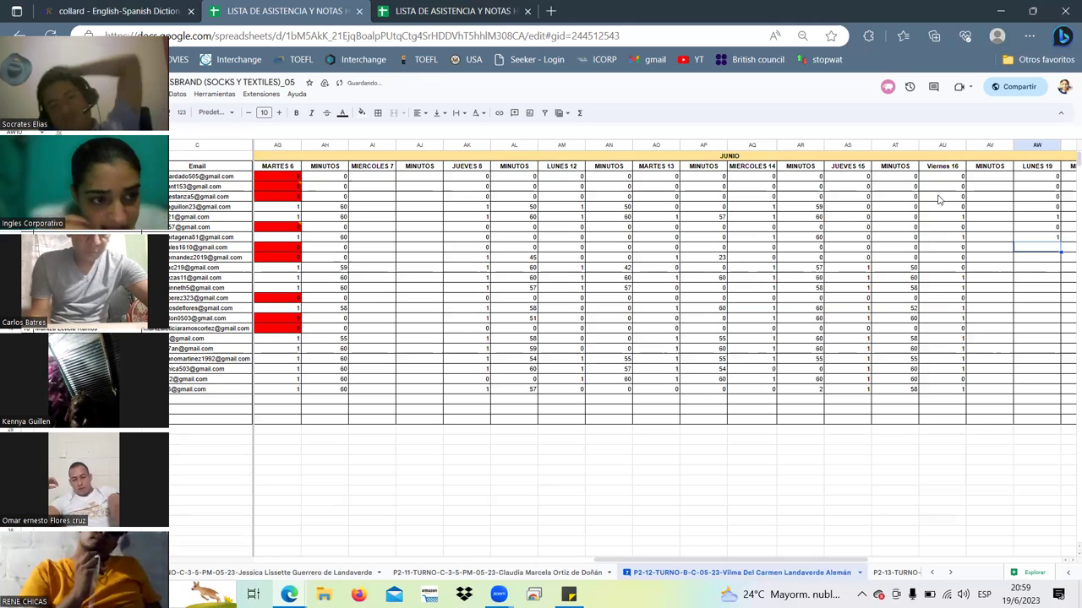
Fill the LUNES 19 attendance with 0 in cells AW10 and AW11 and 1 in cells AW12 to AW14.
text(0)
key(Return)
text(0)
key(Return)
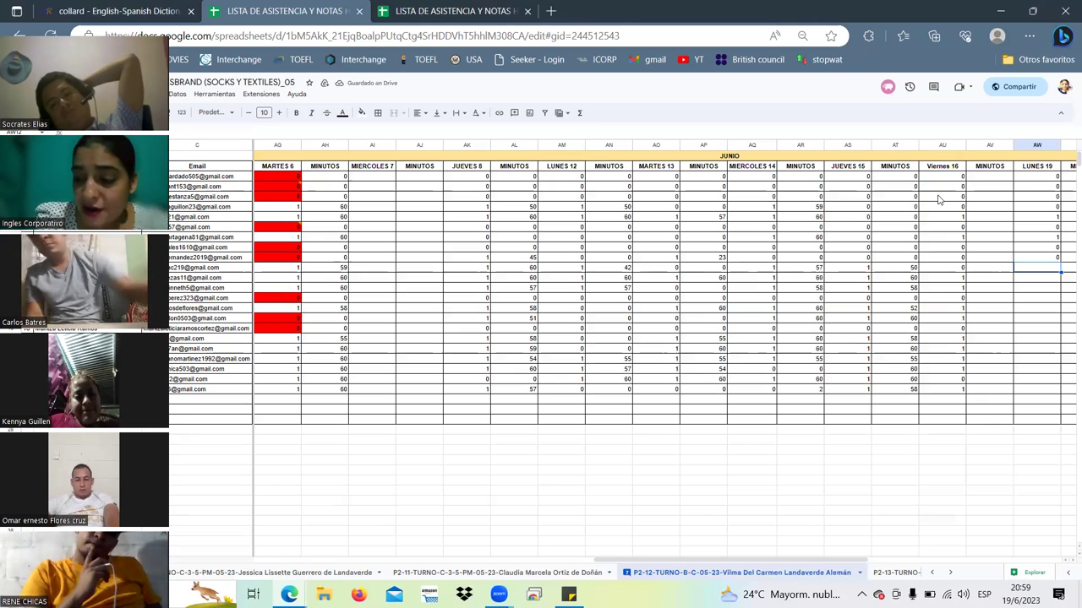
text(1)
key(Return)
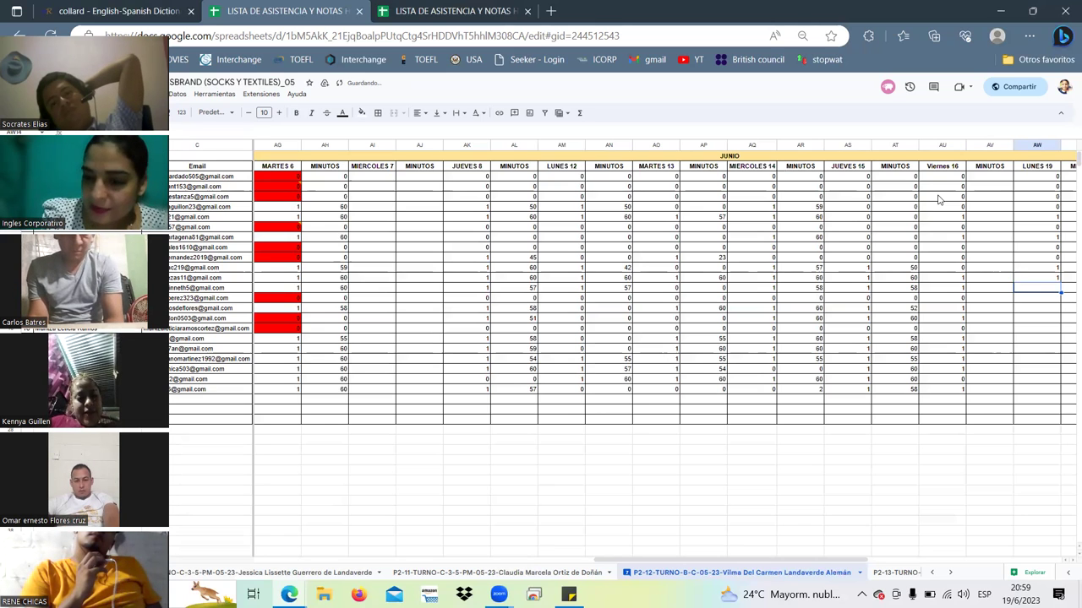
text(1)
key(Return)
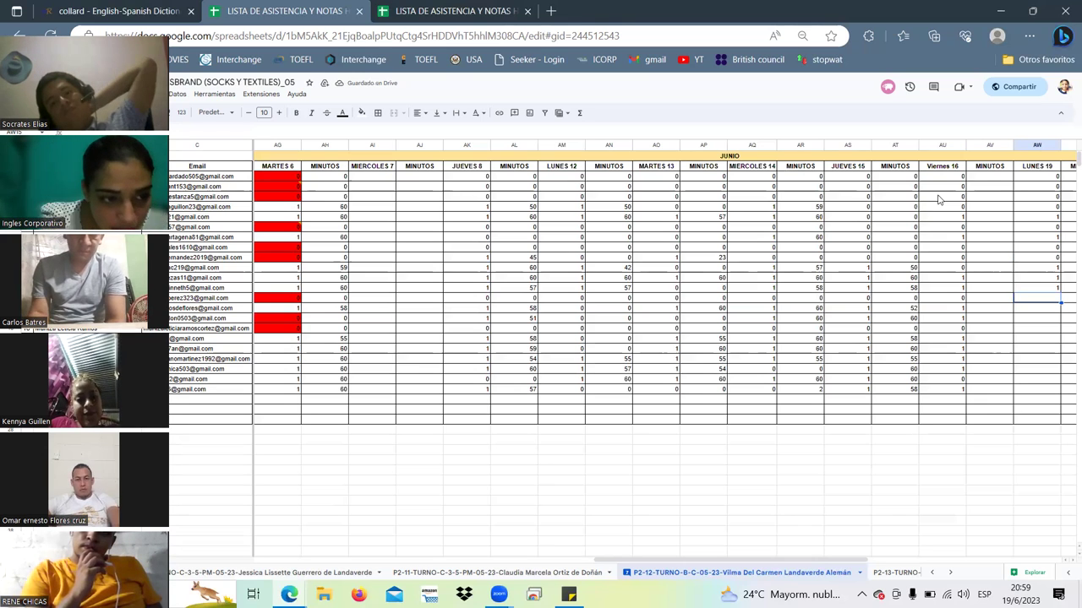
Mark the four students in cells AW15 to AW18 with attendance 0 for LUNES 19.
text(0)
key(Return)
text(0)
key(Return)
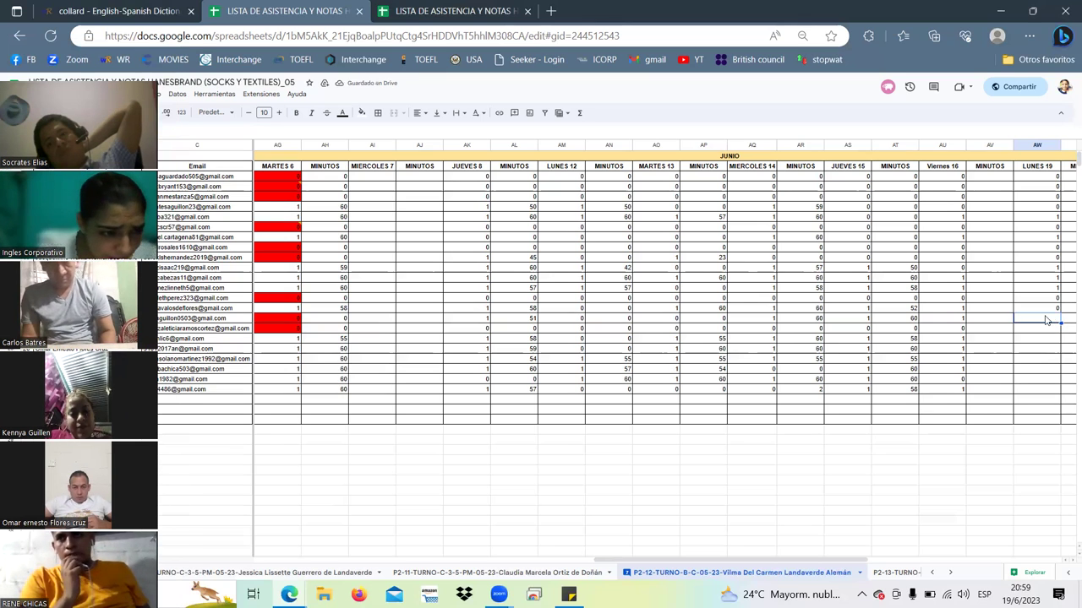
text(0)
key(Return)
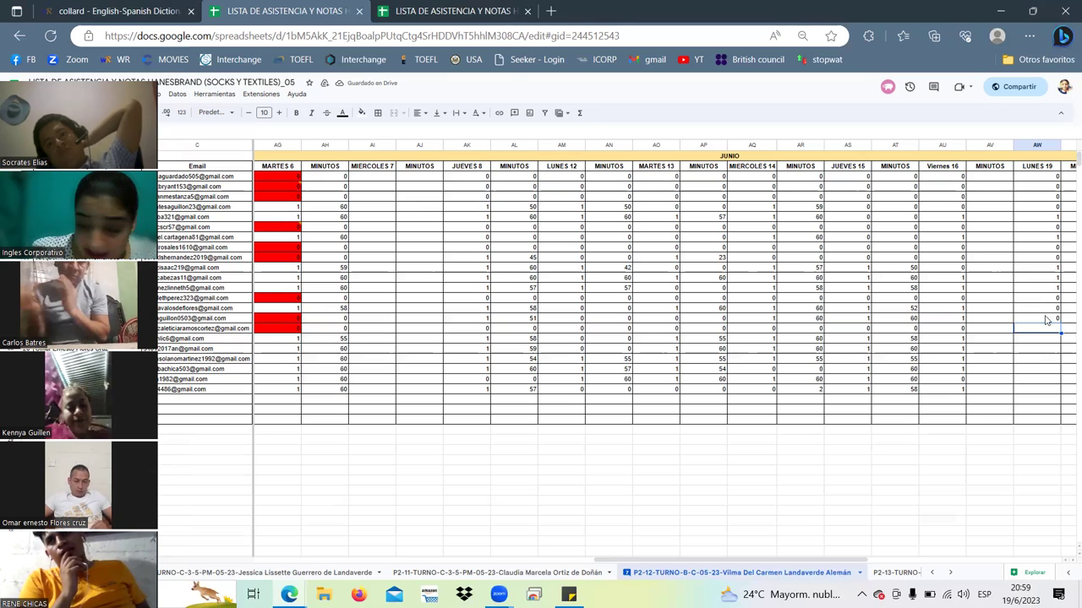
text(0)
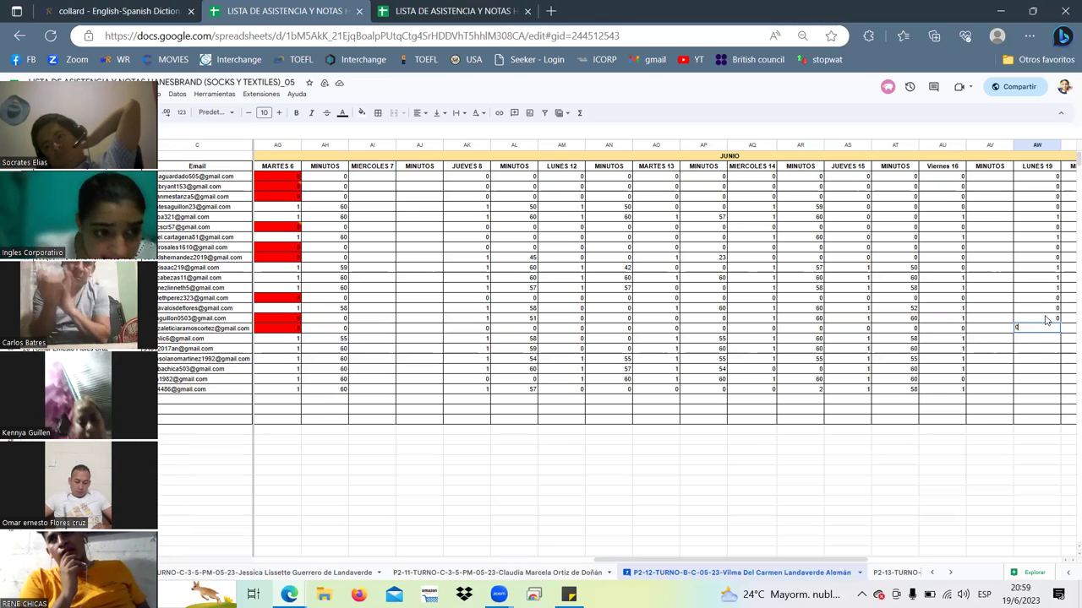
key(Return)
Mark the four students in cells AW19 to AW22 with attendance 1 for LUNES 19.
text(1)
key(Return)
text(1)
key(Return)
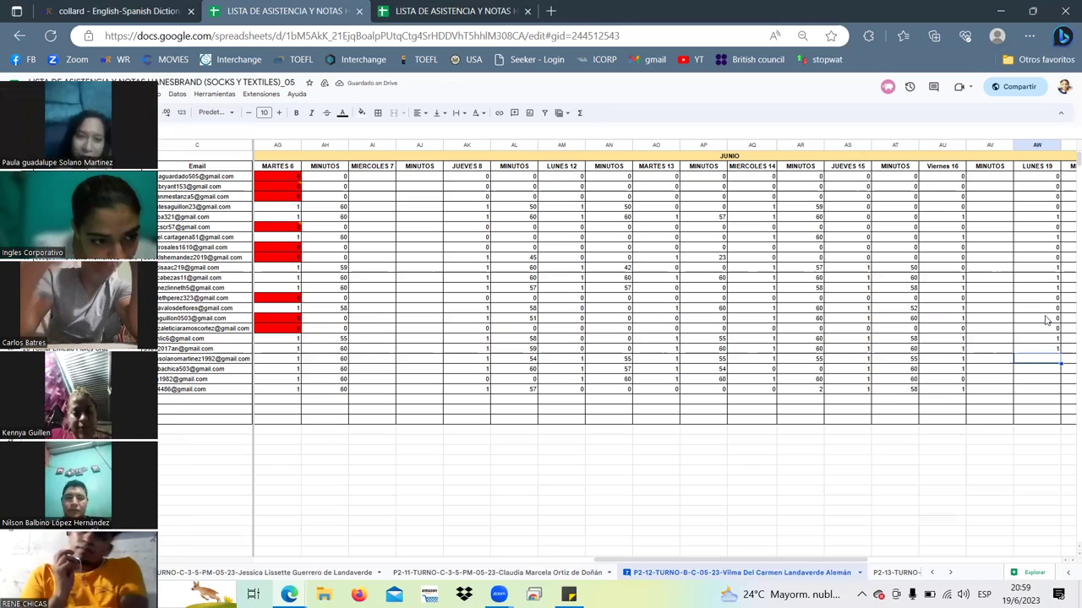
text(1)
key(Return)
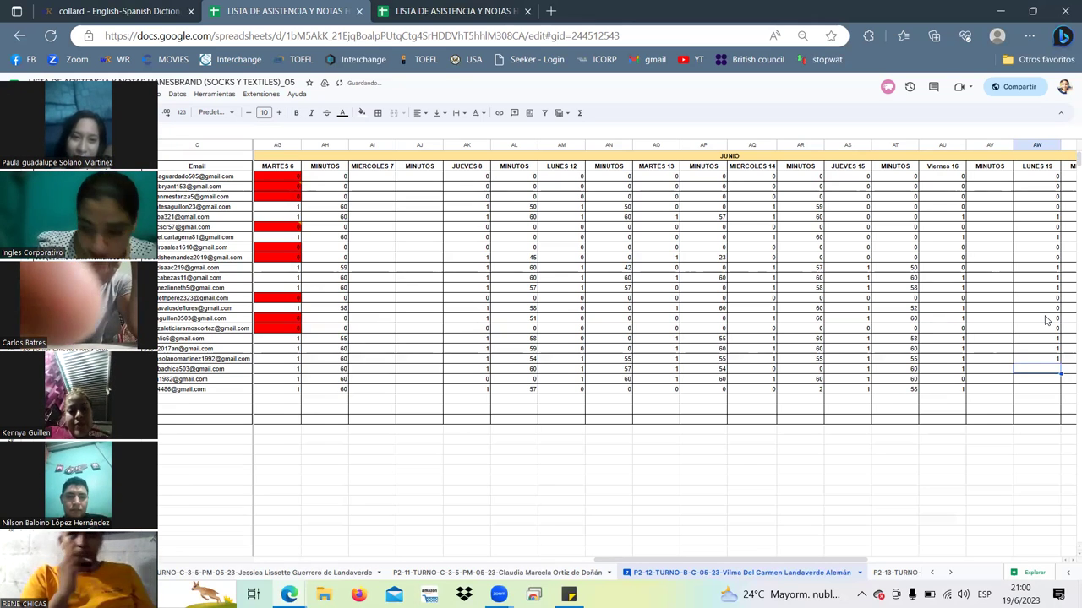
text(1)
key(Return)
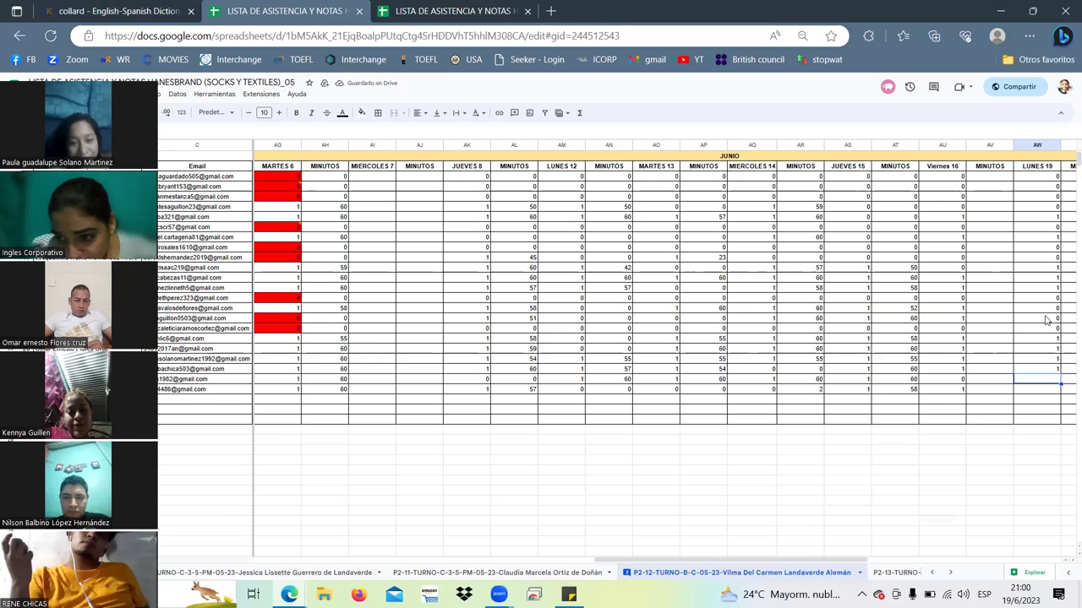
Record LUNES 19 attendance 0 for the student in cell AW23 and select that student's row.
text(0)
key(Return)
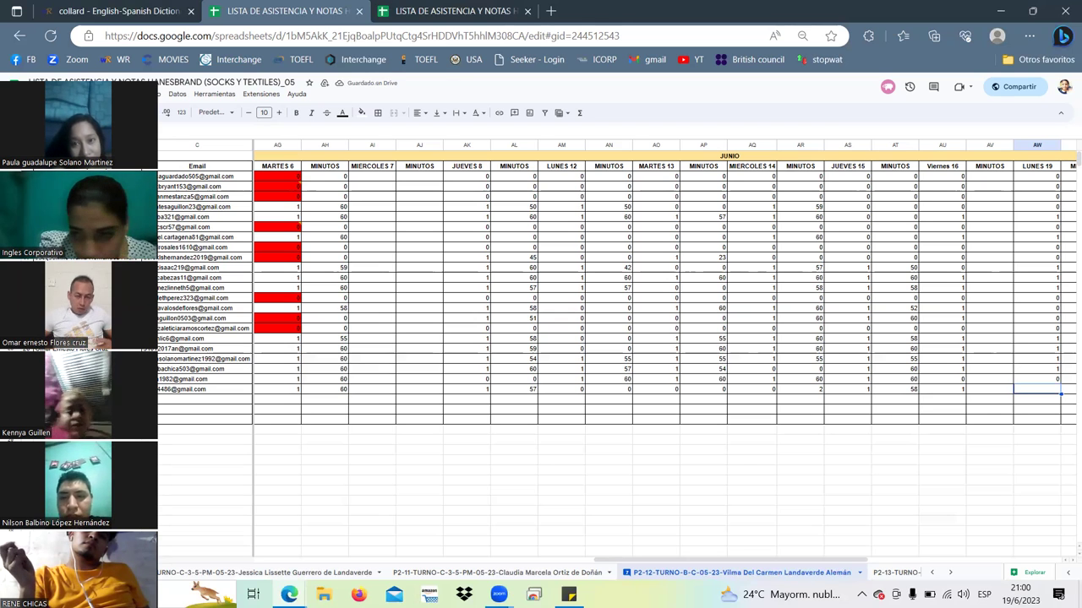
key(Up)
key(shift+space)
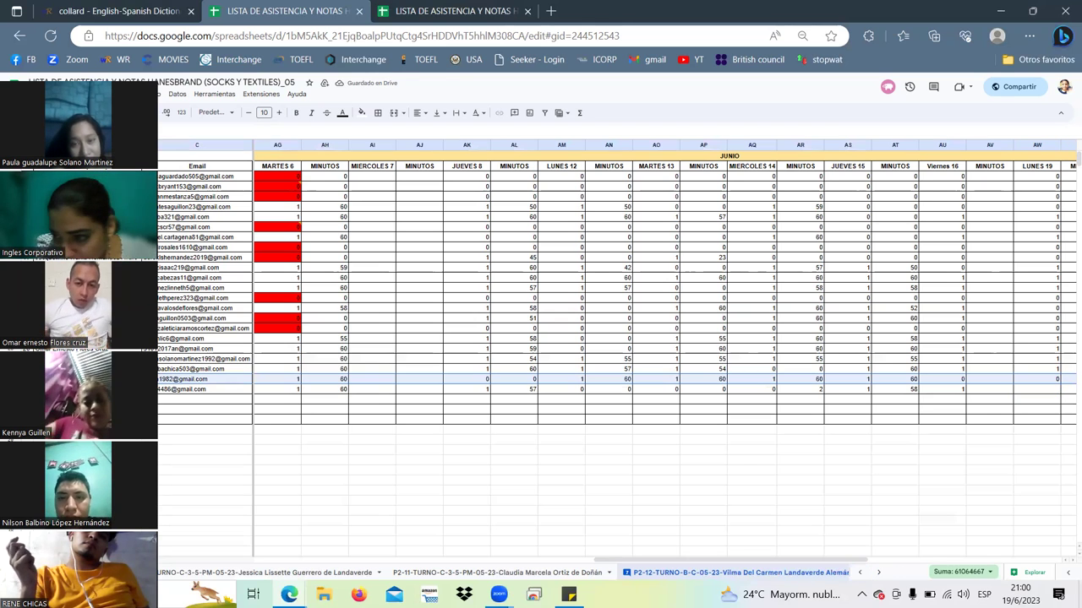
Correct the LUNES 19 attendance in cell AW23 to 1 and record 0 for the last student in cell AW24.
click(1057, 382)
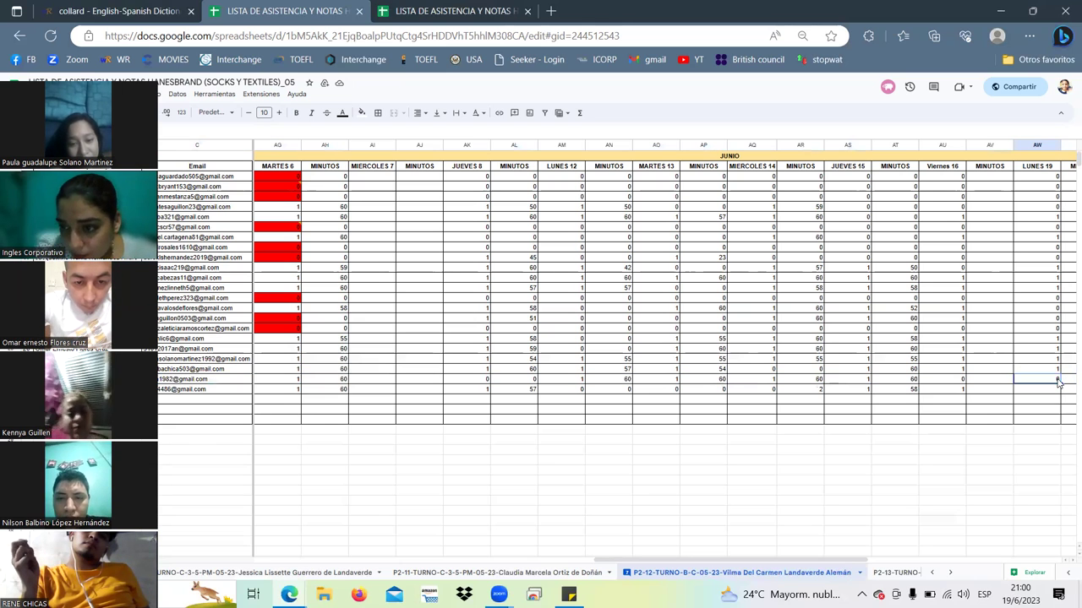
drag(1058, 381, 1062, 395)
text(0)
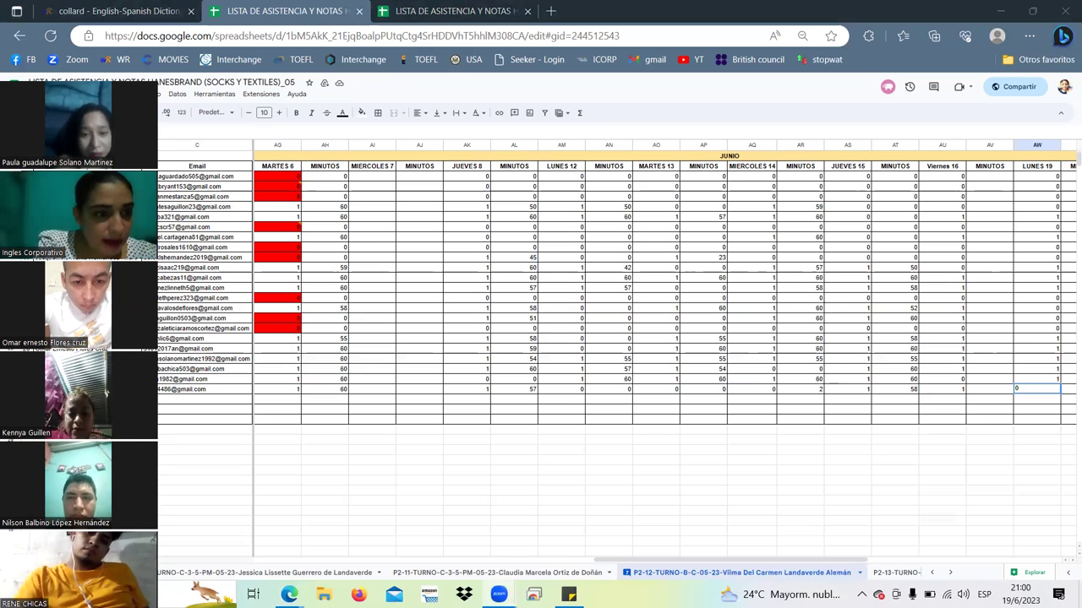
drag(105, 393, 106, 329)
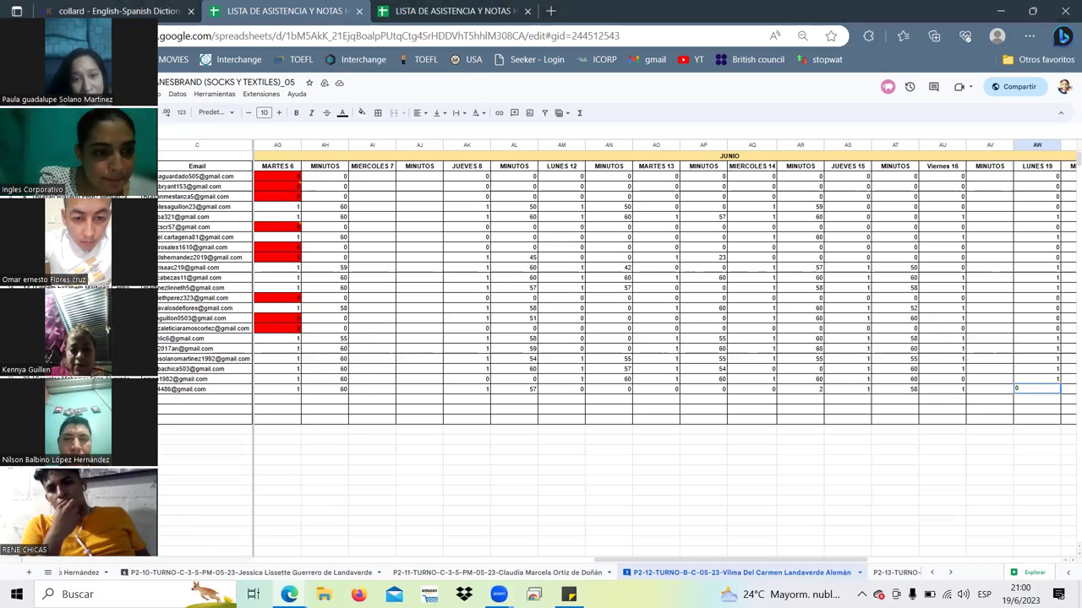
click(1067, 351)
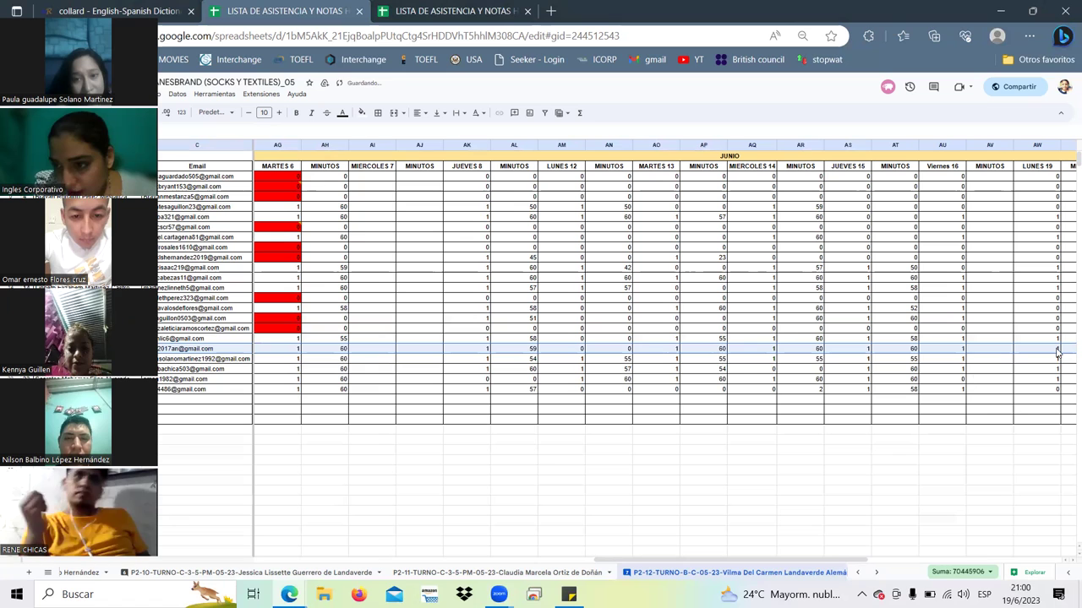